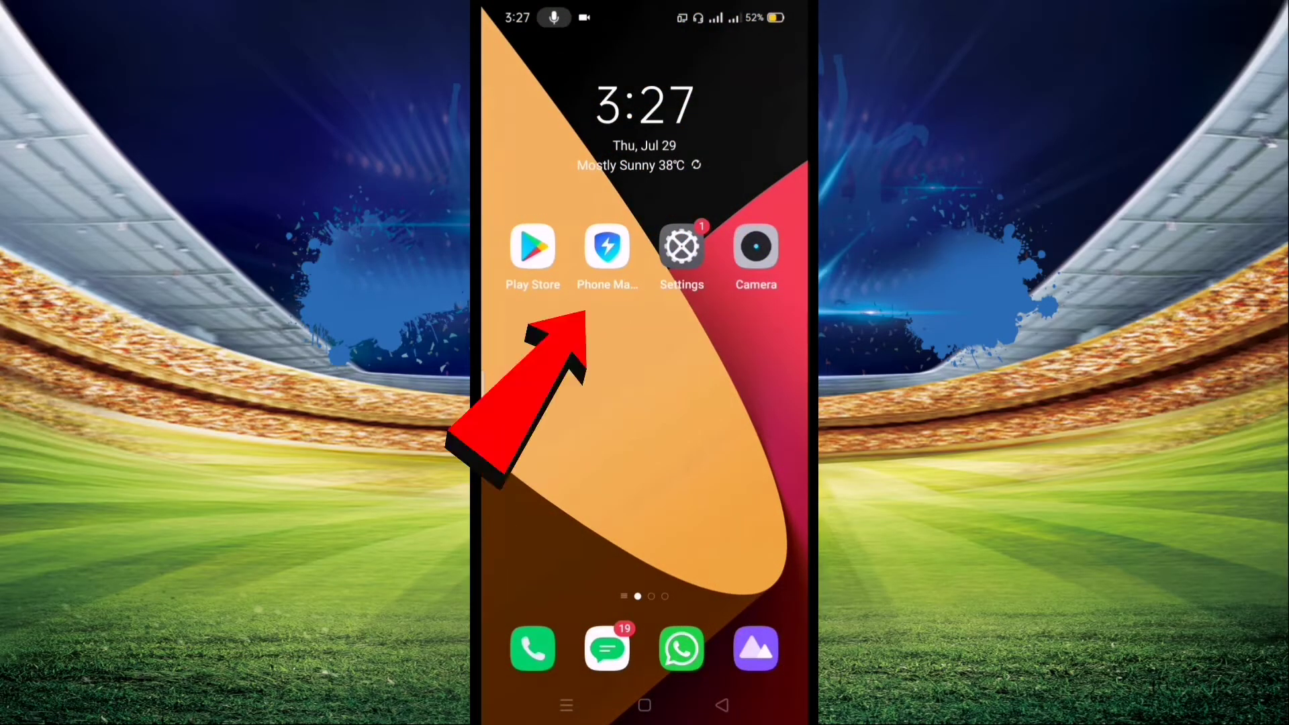
# - Search Phone Manager's app list for 'you' and open YouTube's app info page
pyautogui.click(607, 247)
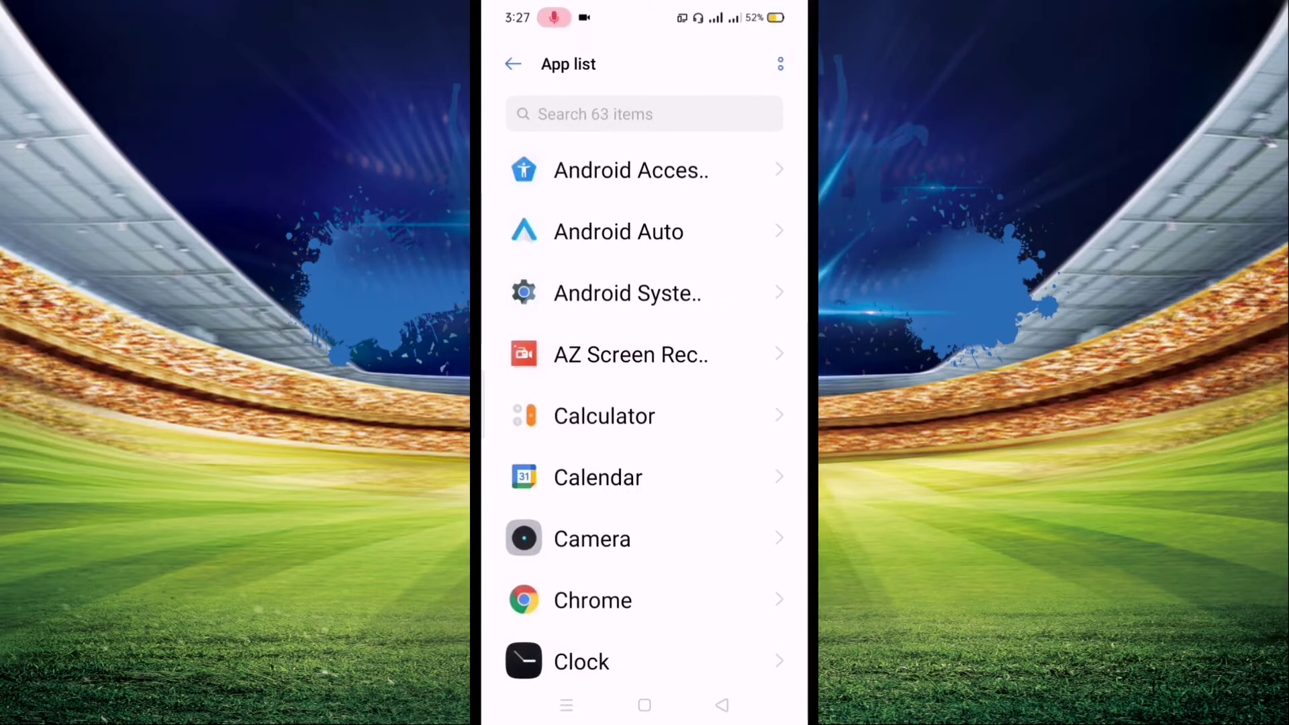
pyautogui.click(646, 113)
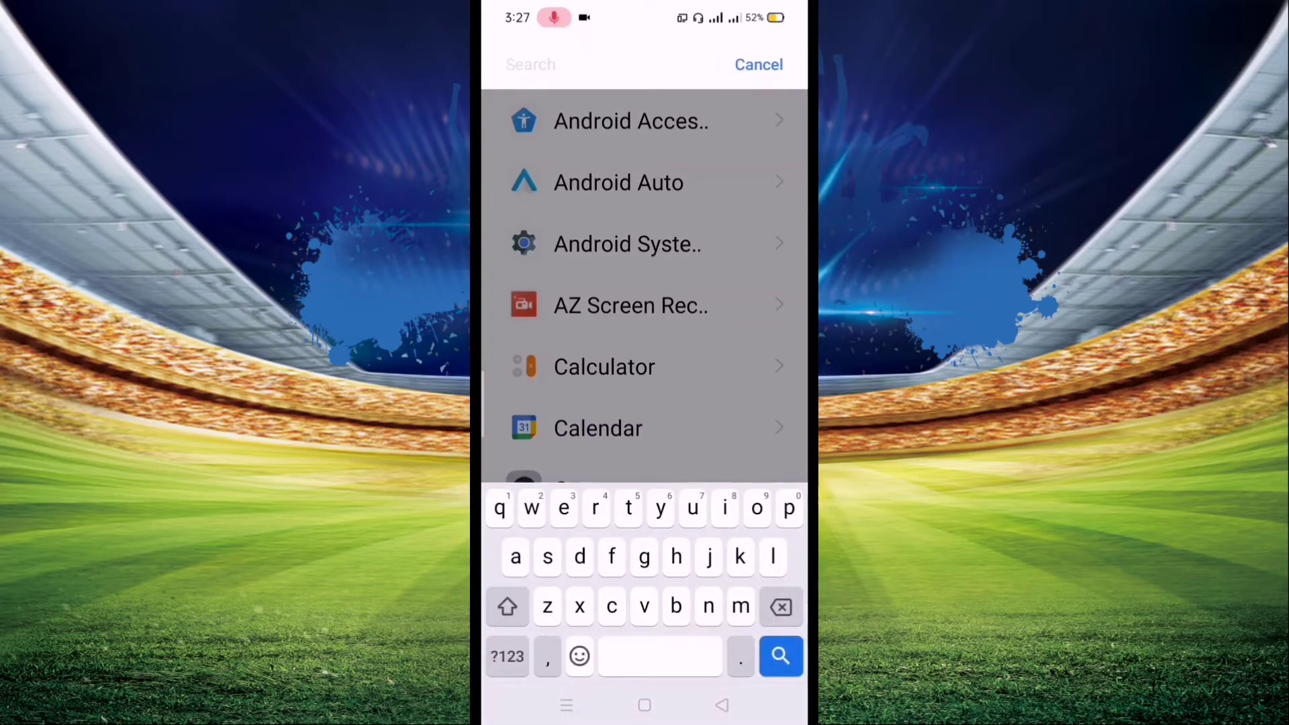
pyautogui.write('you')
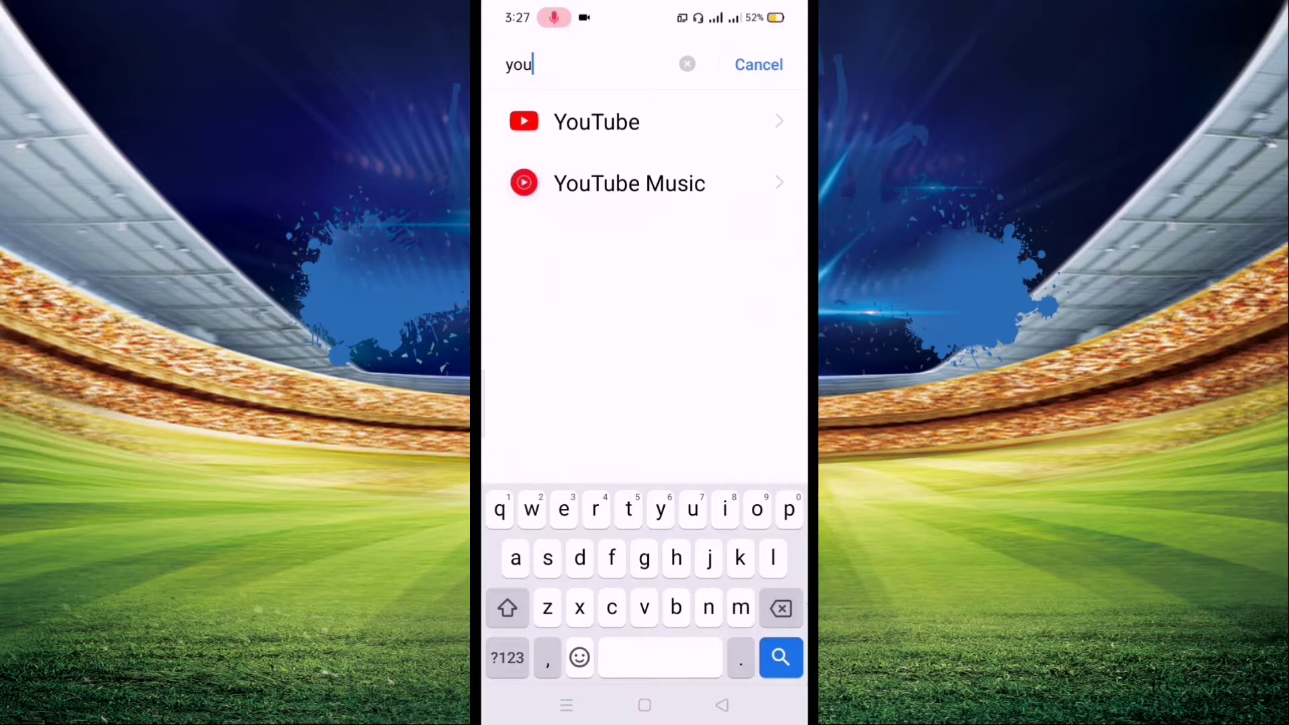
pyautogui.click(597, 123)
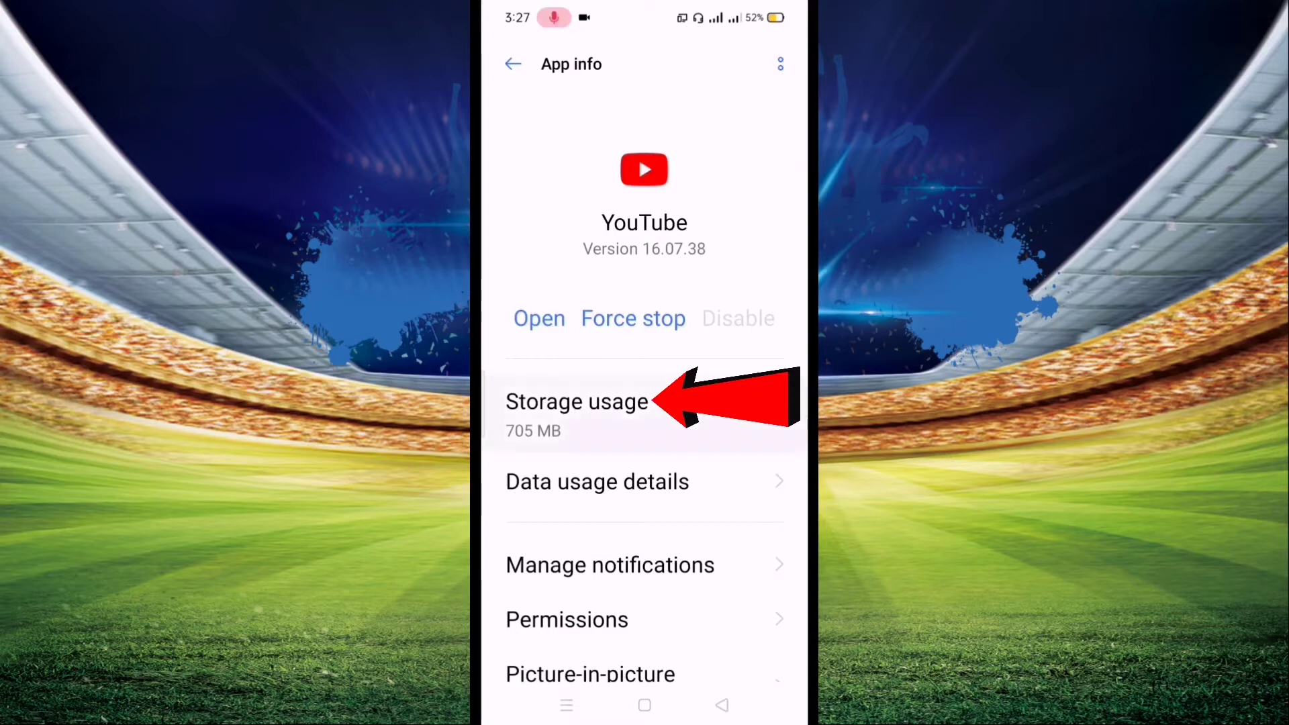
# - Clear YouTube's cache to 0 B from its storage page, then return home
pyautogui.click(576, 401)
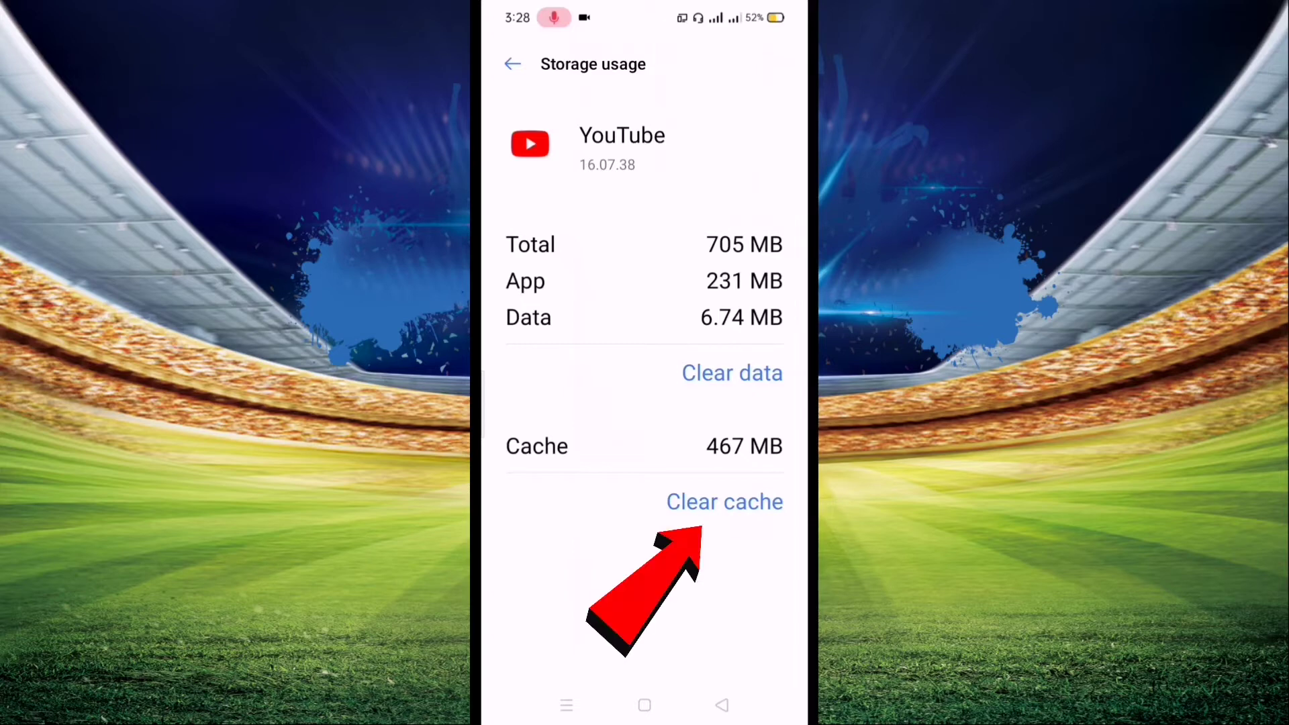
pyautogui.click(724, 501)
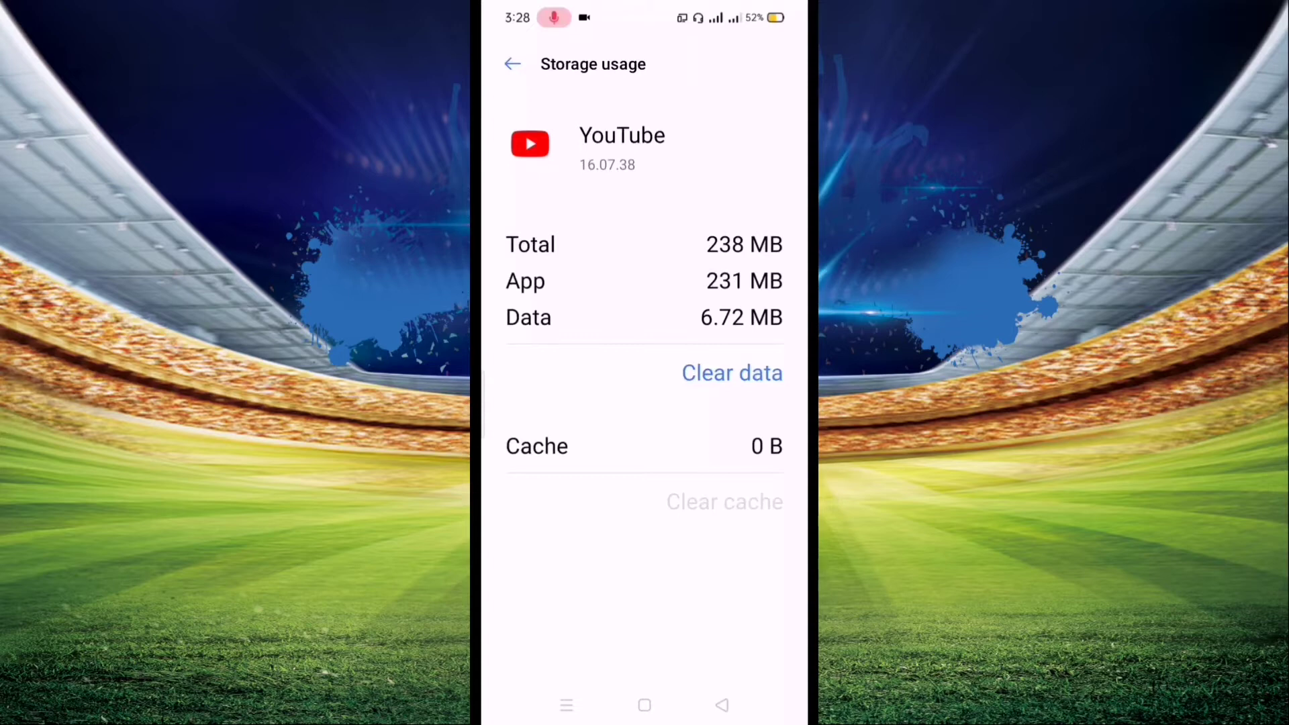
pyautogui.click(721, 705)
pyautogui.click(723, 705)
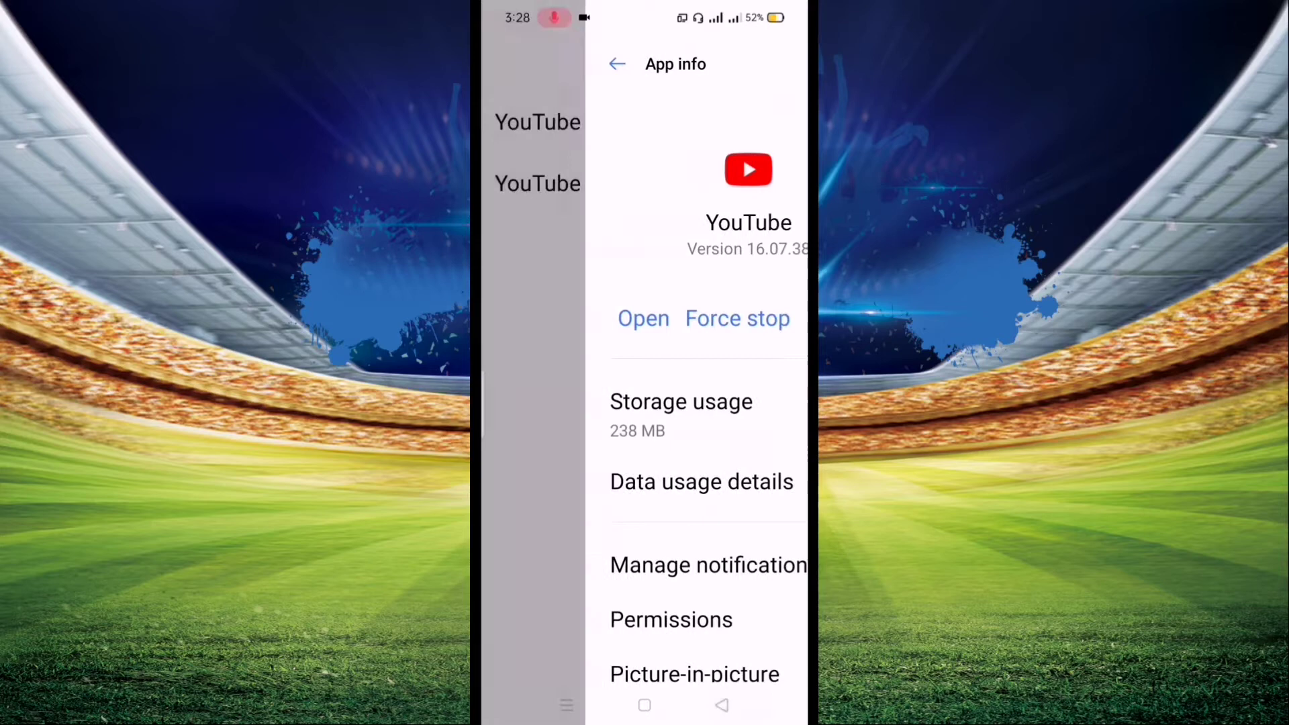
pyautogui.click(723, 706)
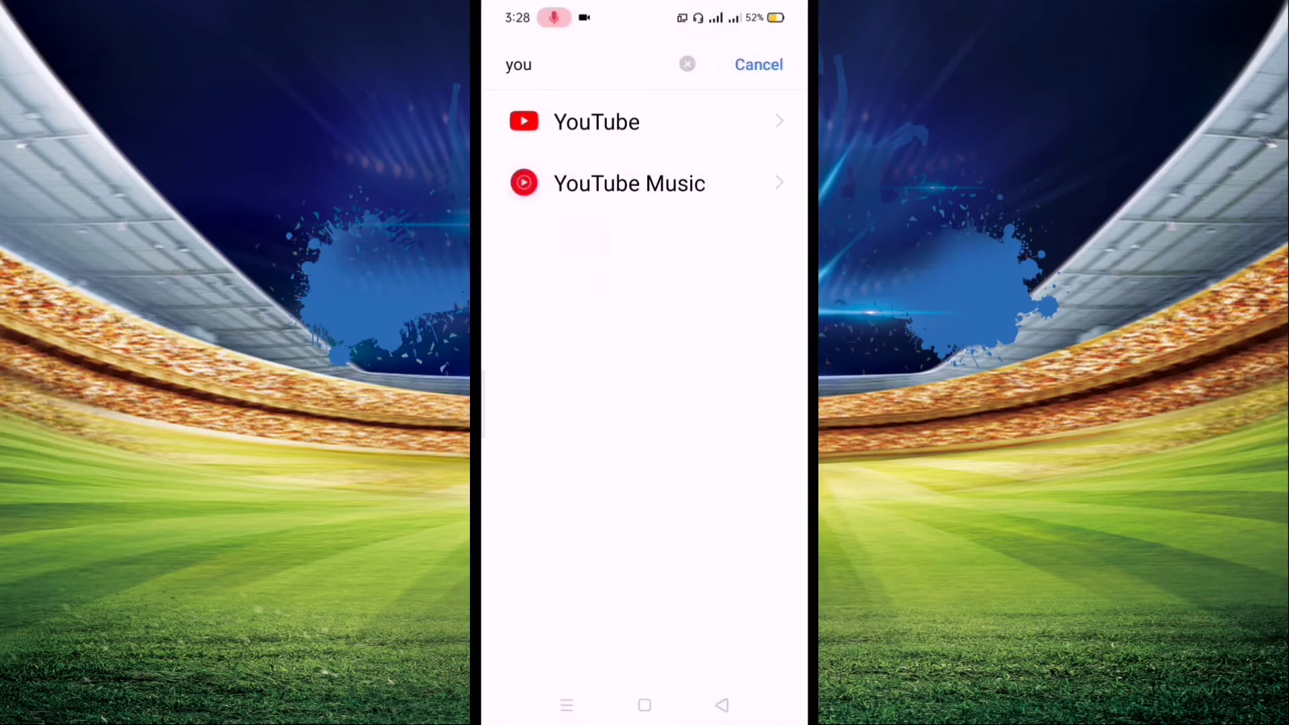
pyautogui.click(644, 705)
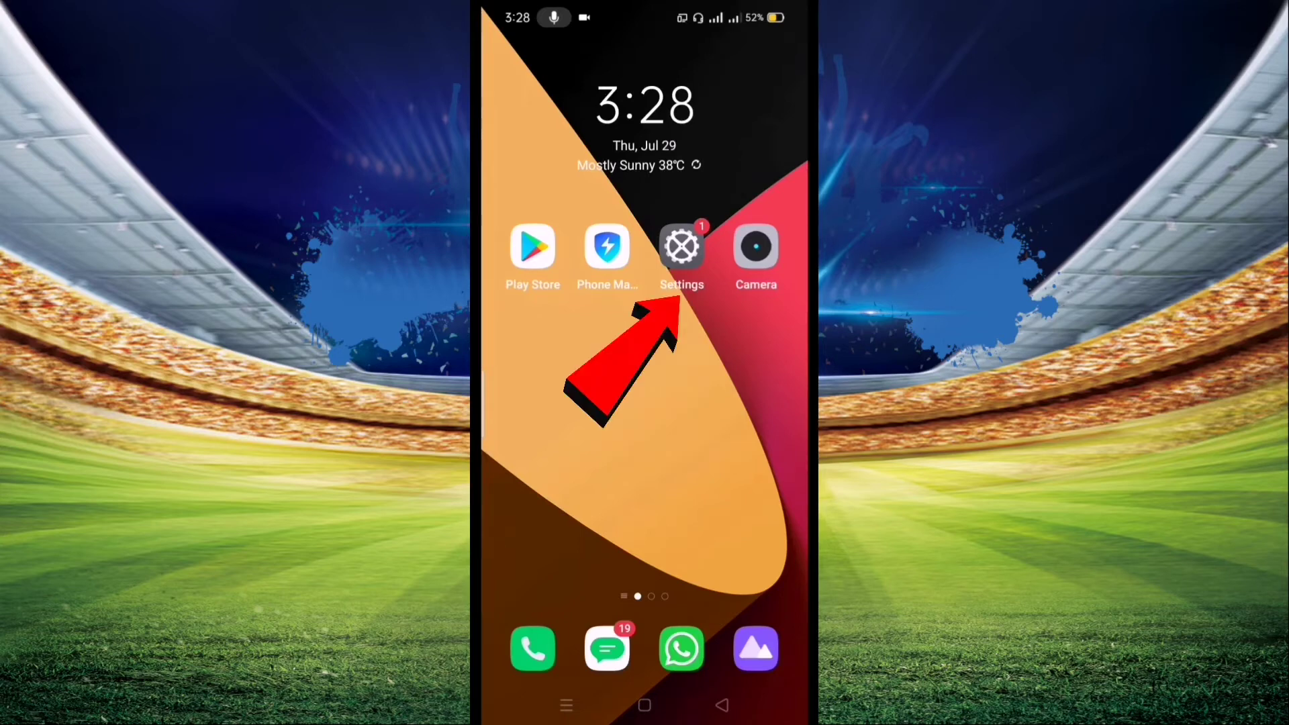
# - Open Settings and go to SIM card & mobile data
pyautogui.click(681, 247)
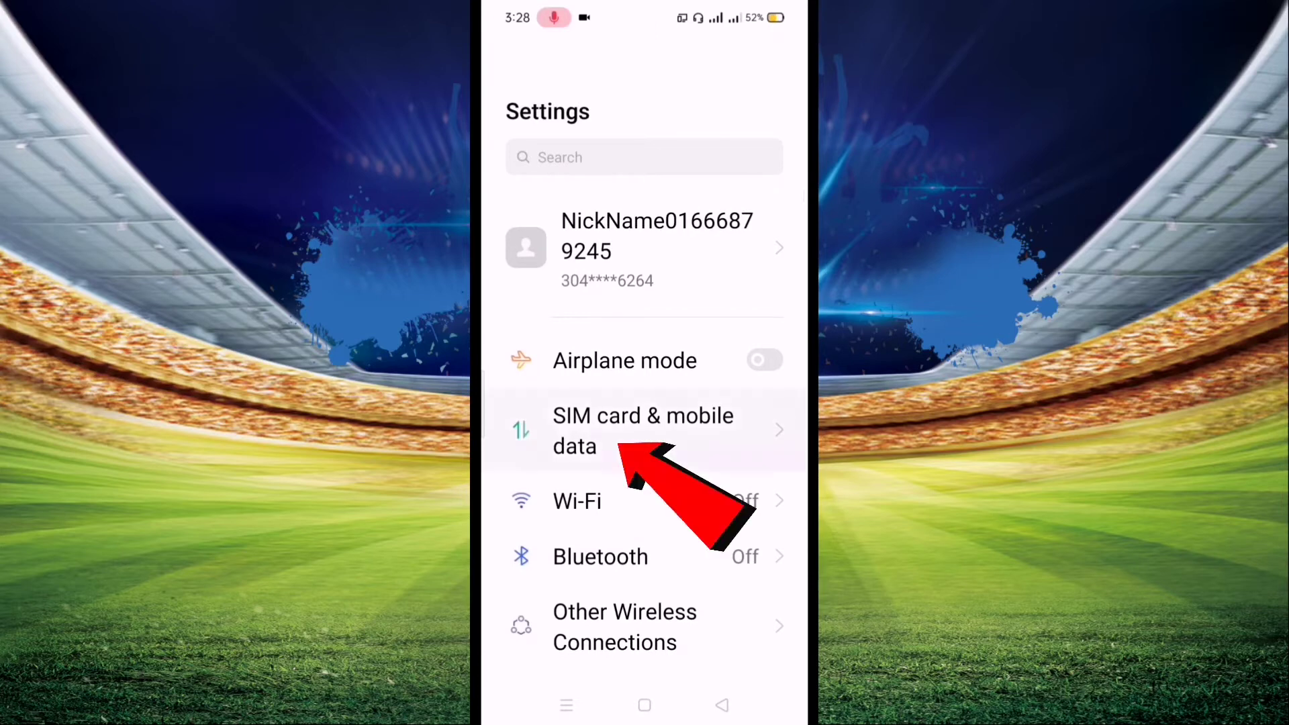
pyautogui.click(643, 431)
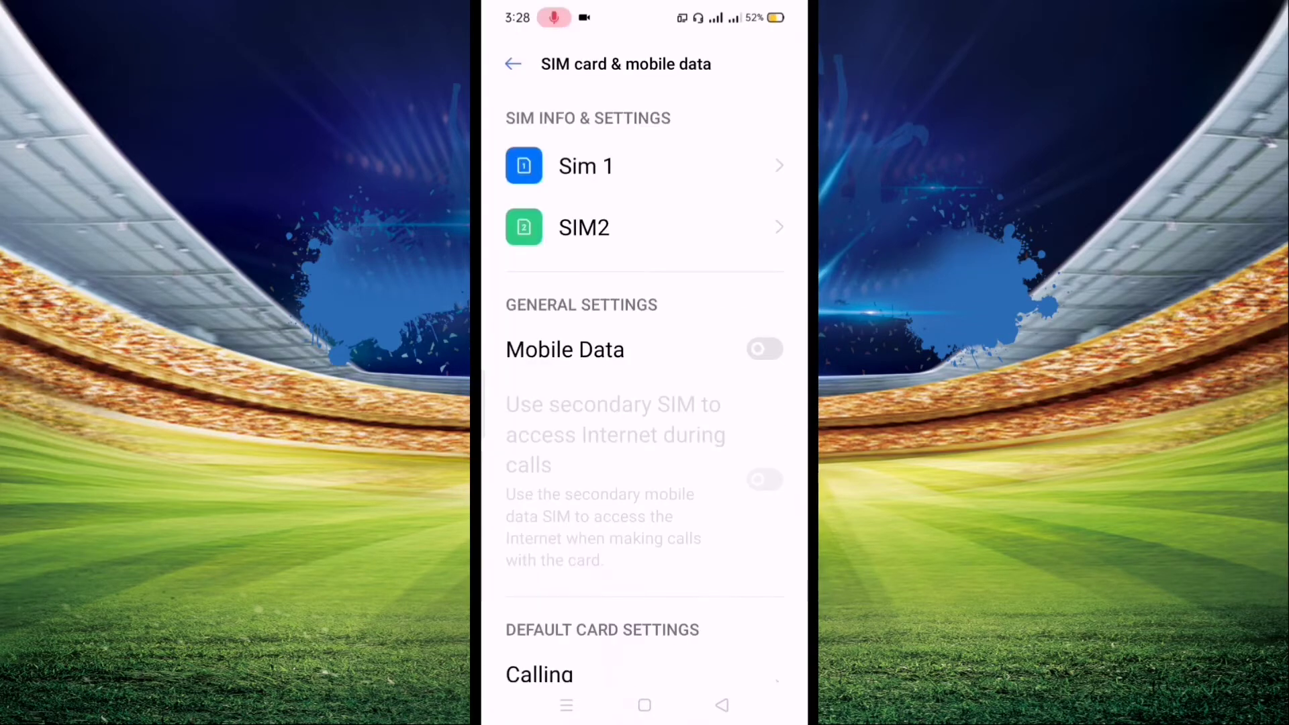
pyautogui.scroll(-5, 645, 402)
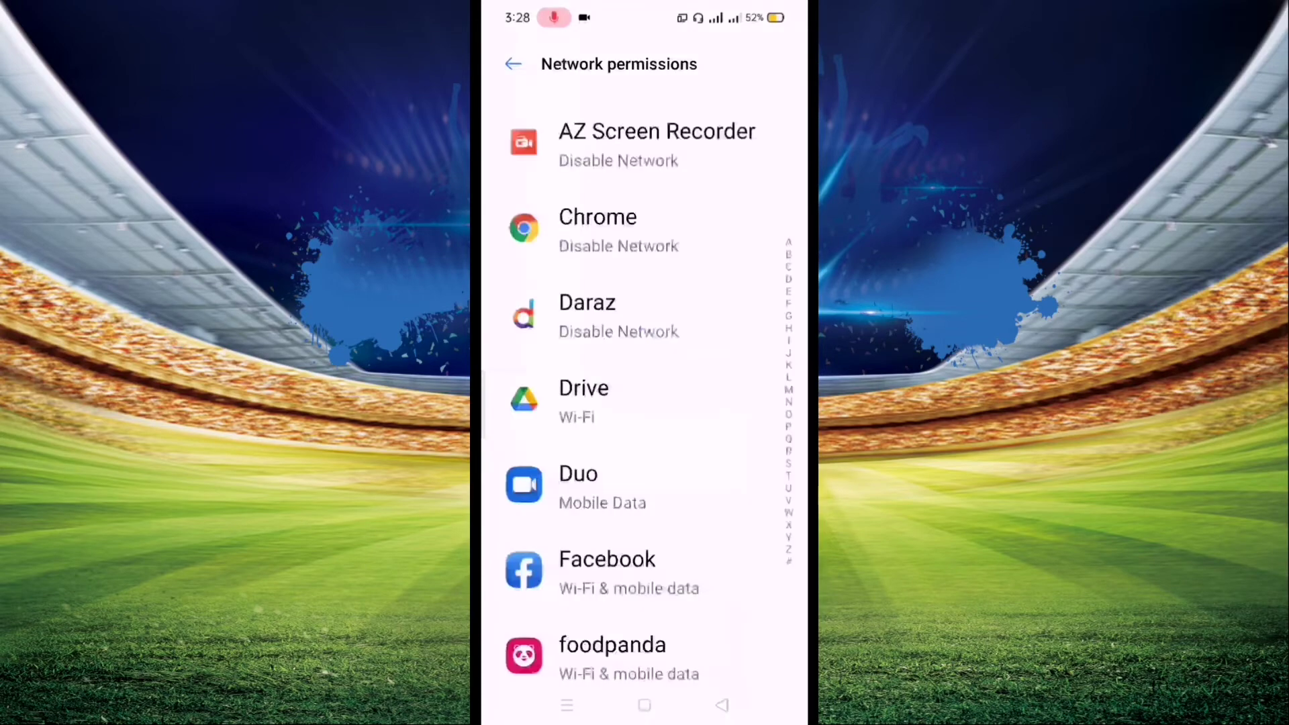
pyautogui.scroll(-5, 639, 403)
pyautogui.scroll(-5, 638, 404)
pyautogui.scroll(-5, 638, 404)
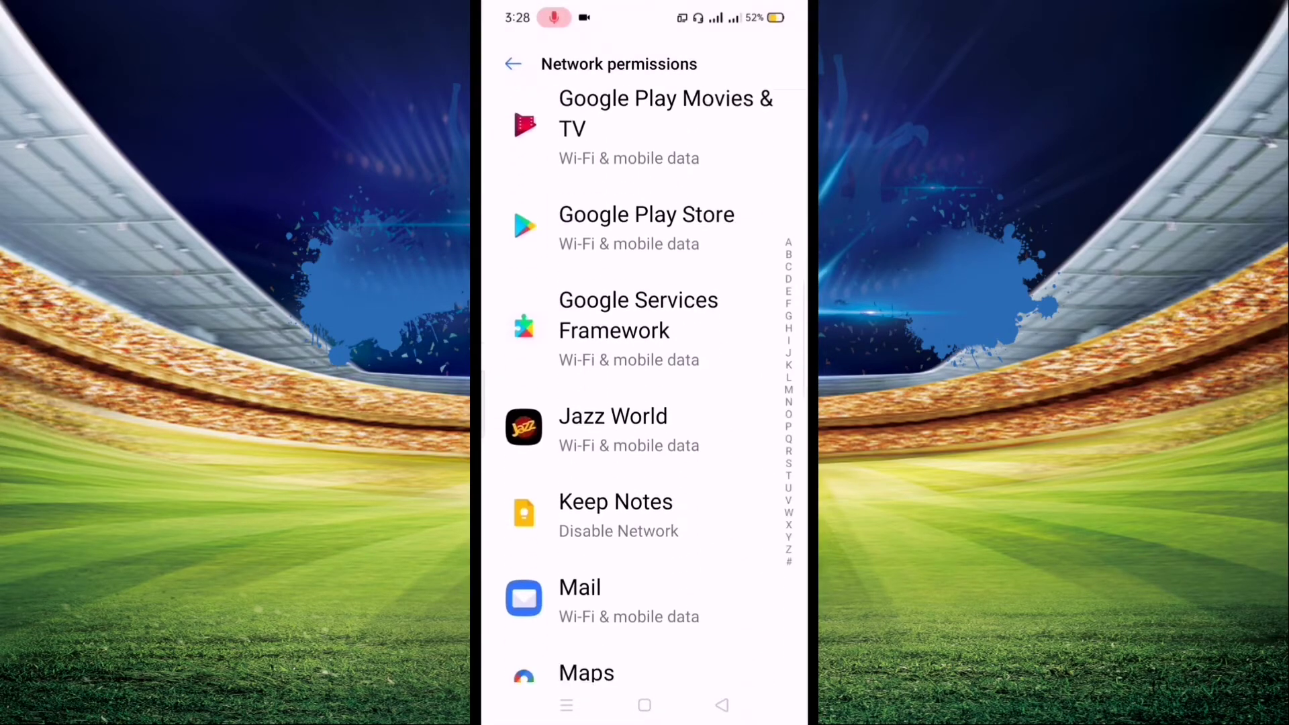
pyautogui.scroll(-5, 639, 403)
pyautogui.scroll(5, 639, 403)
pyautogui.scroll(5, 639, 403)
pyautogui.scroll(5, 638, 403)
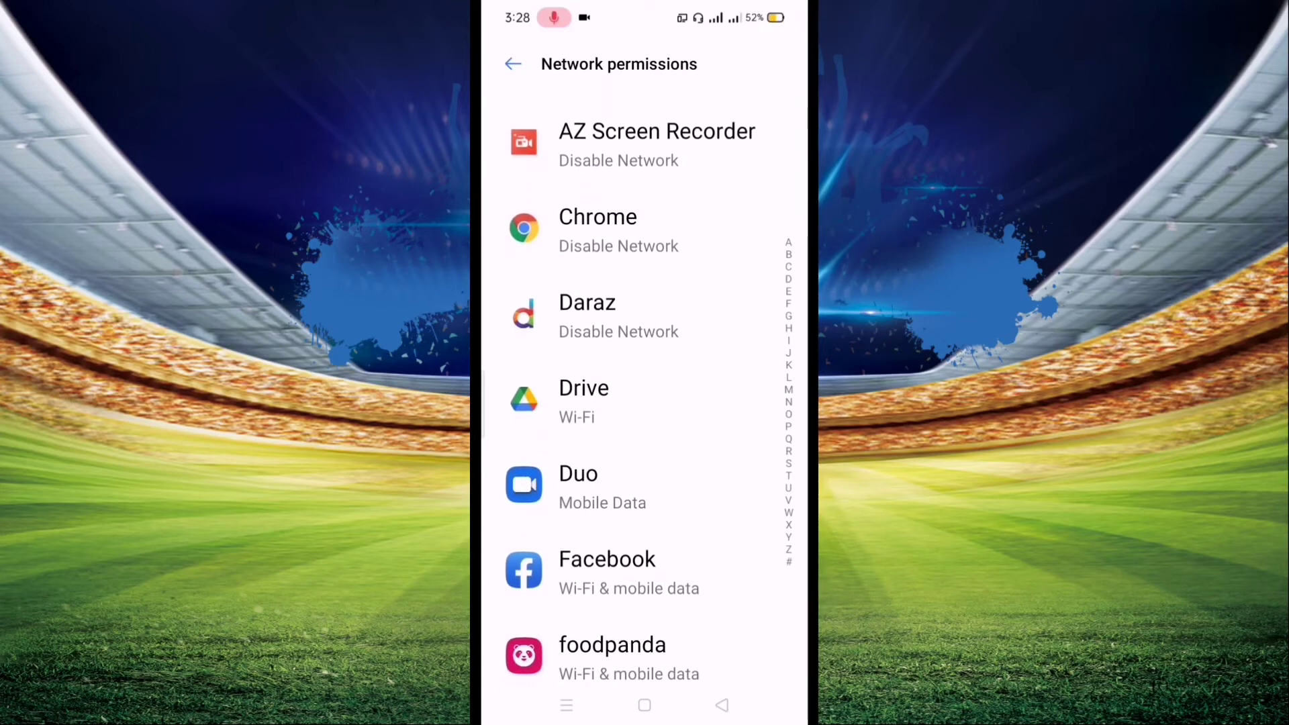
pyautogui.scroll(-2, 639, 403)
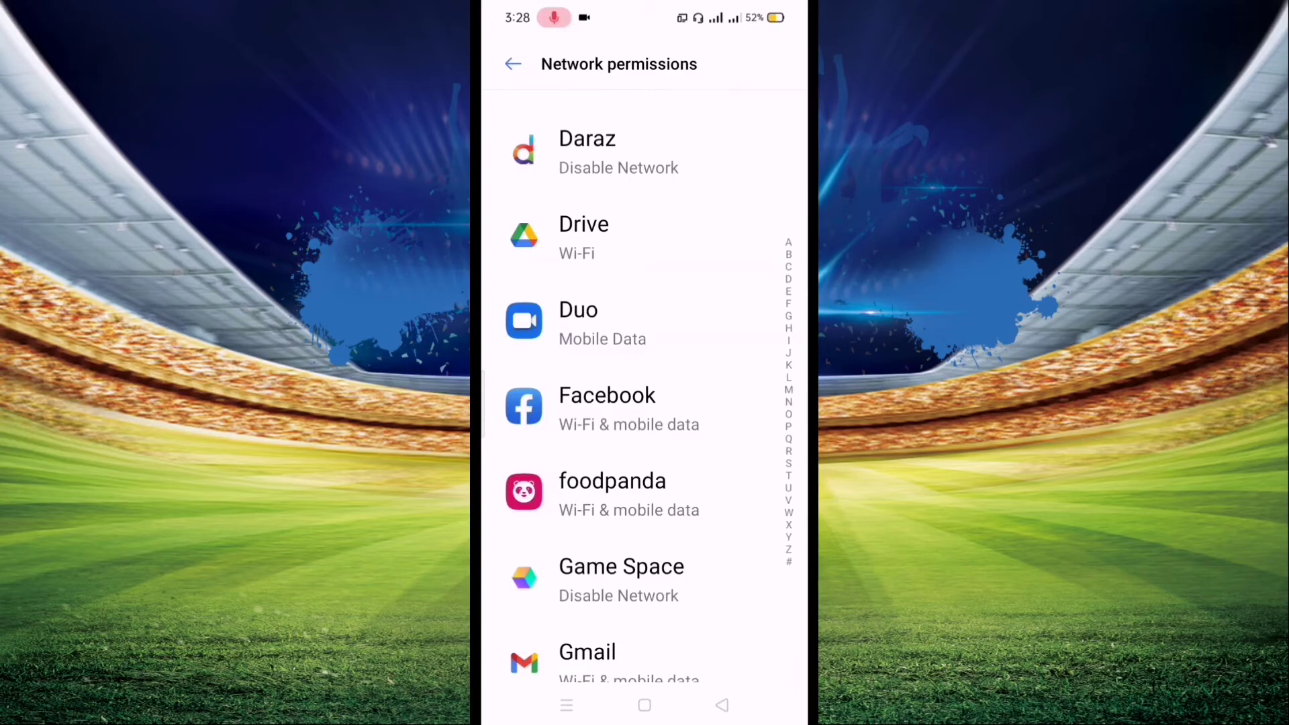
pyautogui.scroll(2, 645, 404)
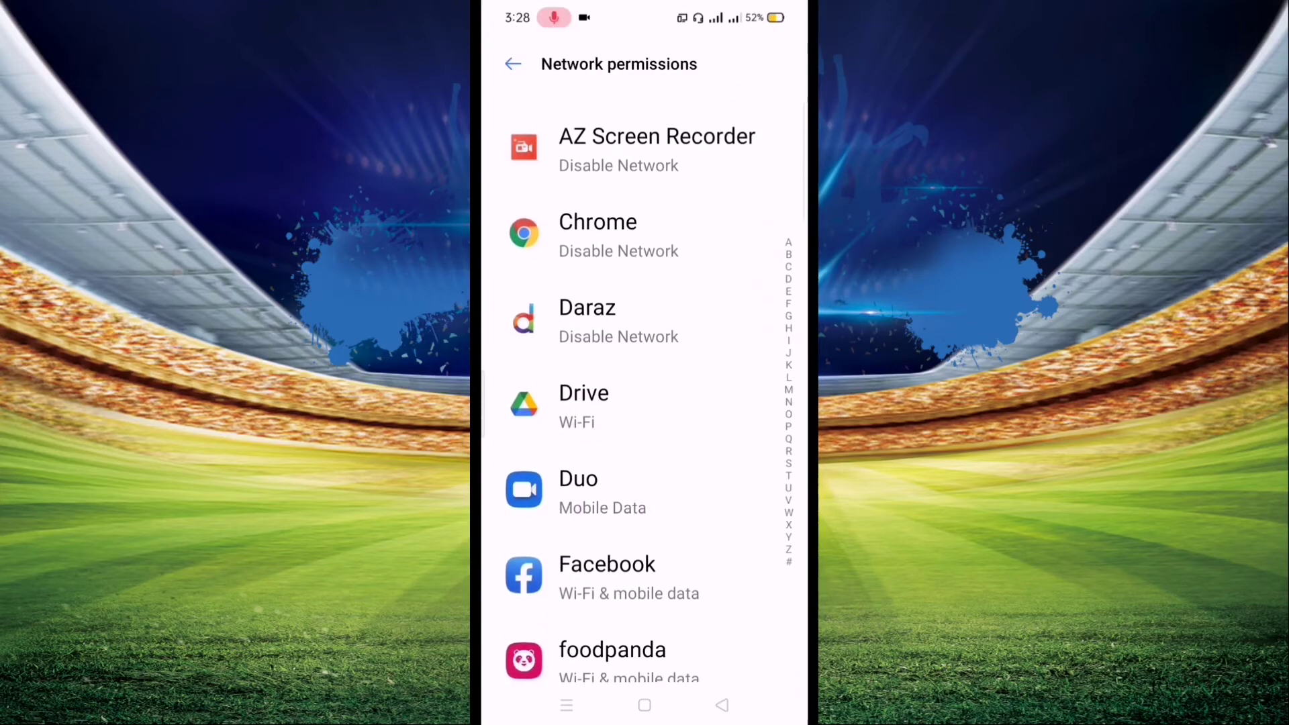
pyautogui.scroll(-4, 645, 403)
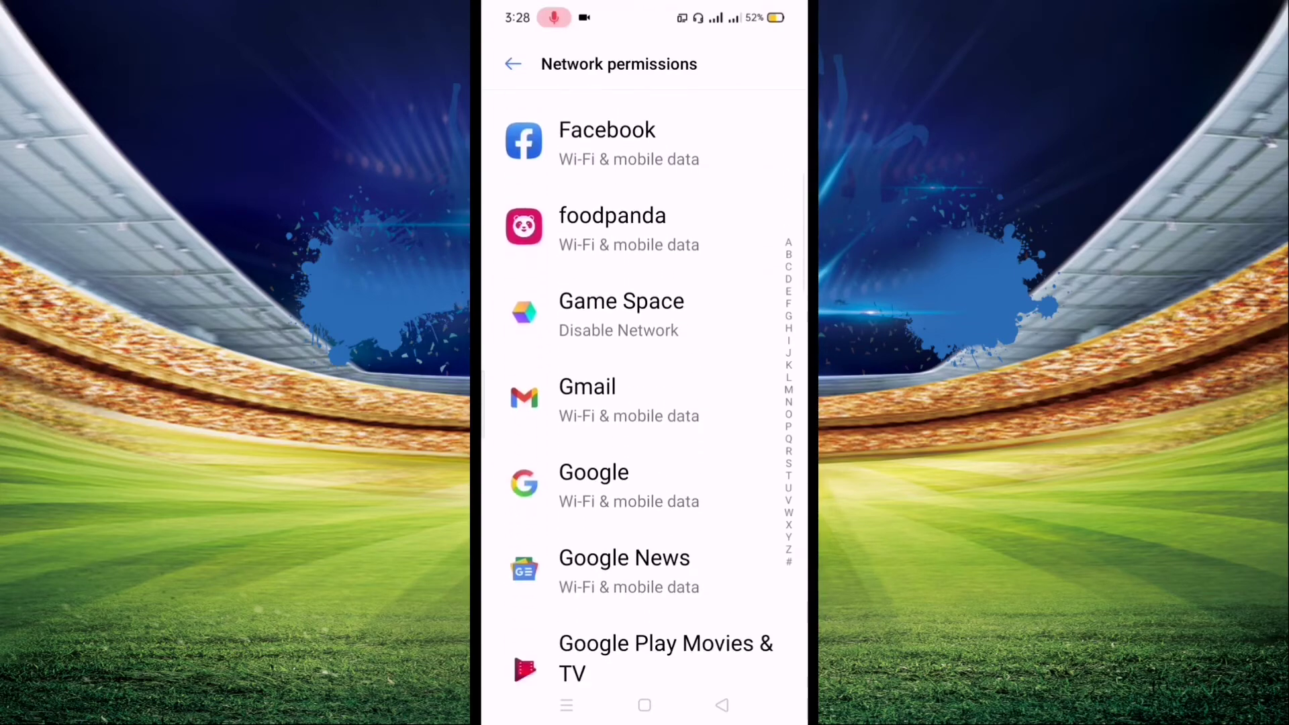
# - Set Gmail's network permission to Disable Network and recheck the choice
pyautogui.click(624, 403)
pyautogui.click(645, 402)
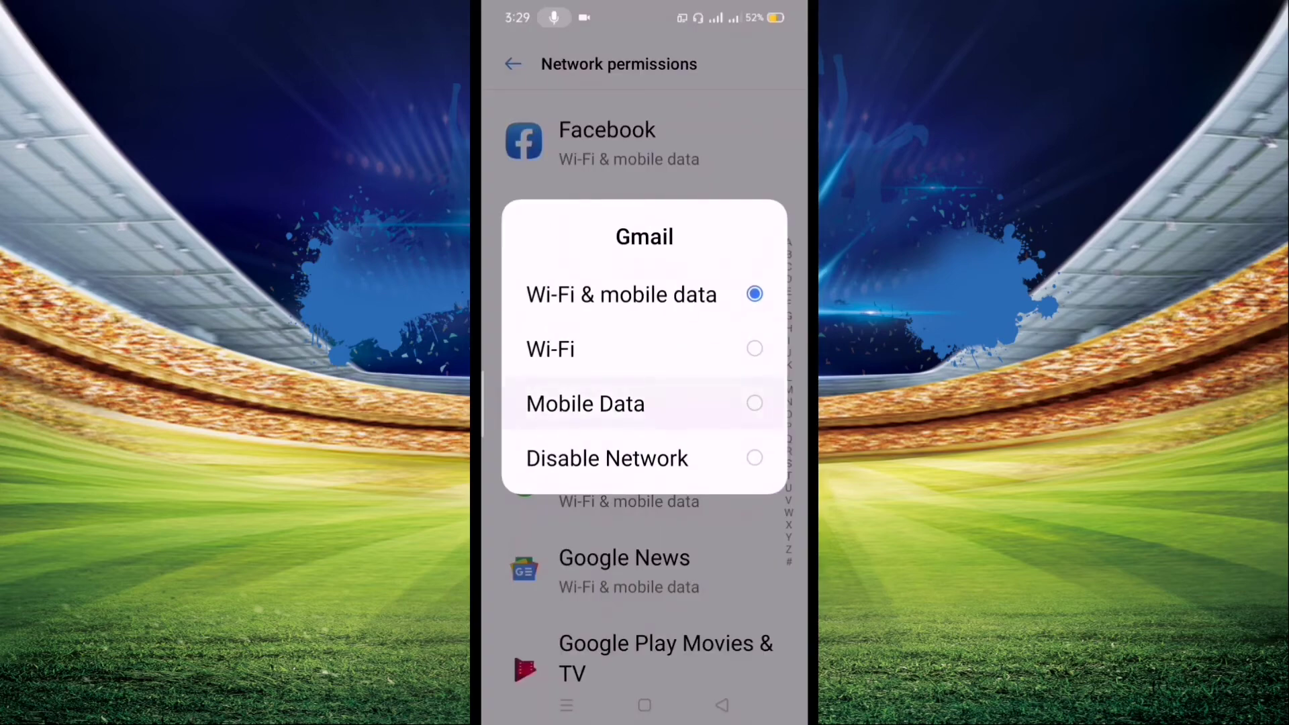
pyautogui.click(644, 459)
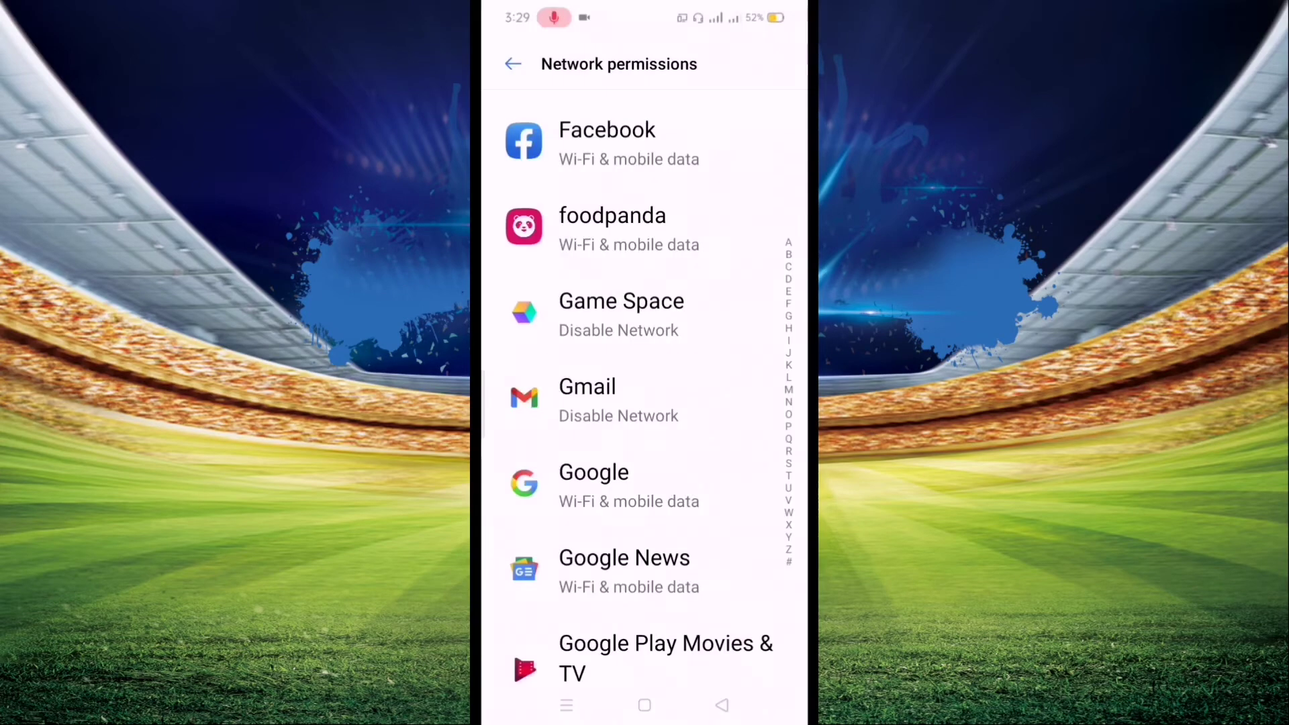
pyautogui.click(625, 397)
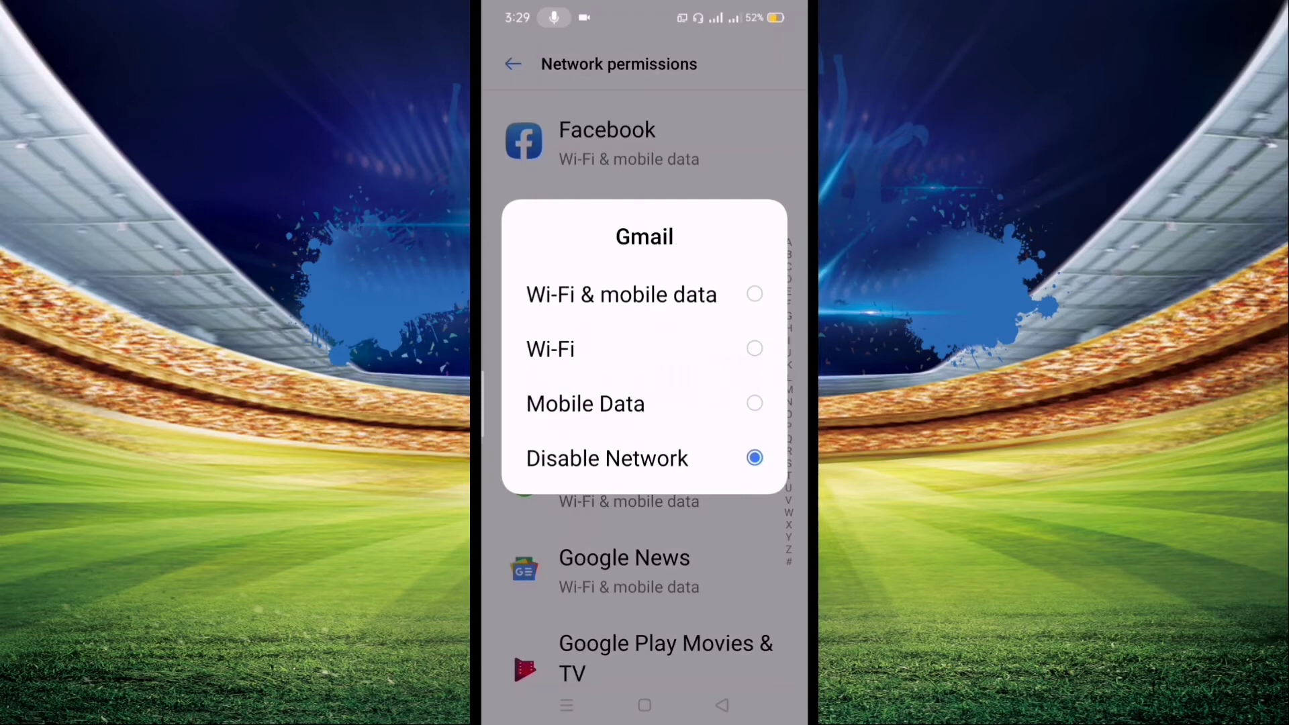
pyautogui.click(644, 604)
pyautogui.scroll(-4, 644, 404)
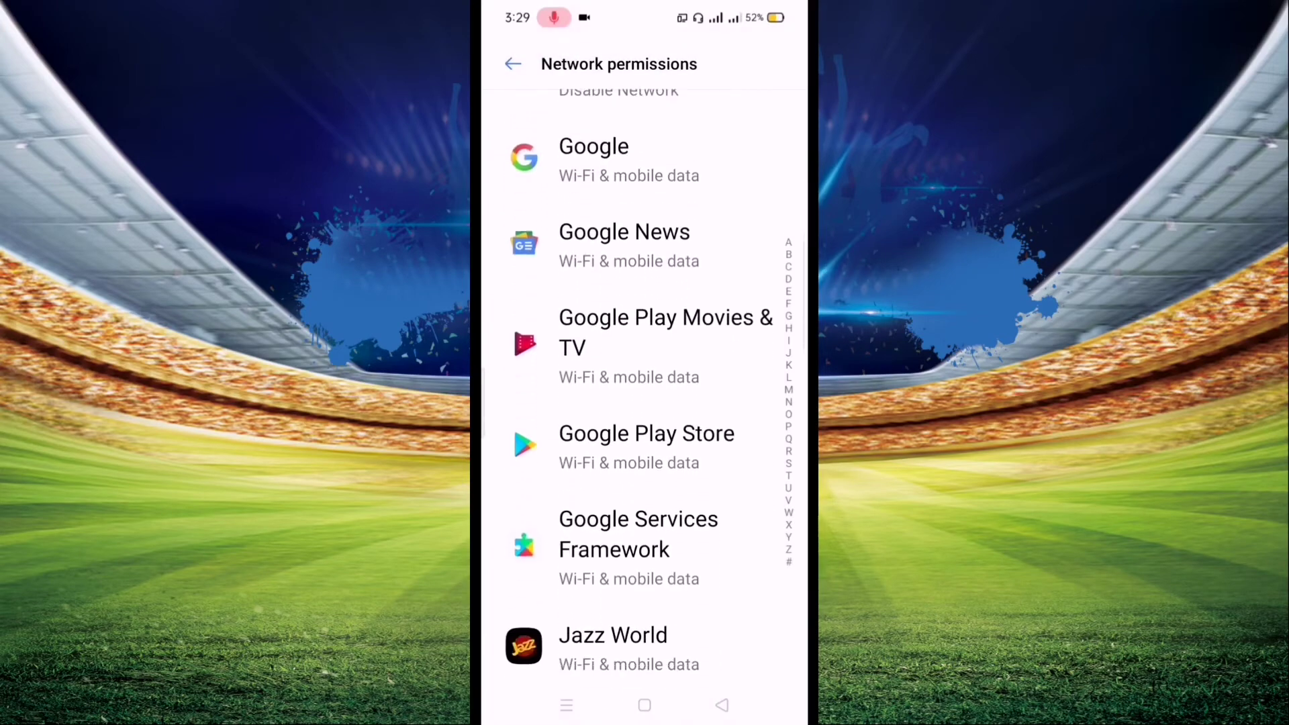
pyautogui.scroll(5, 644, 402)
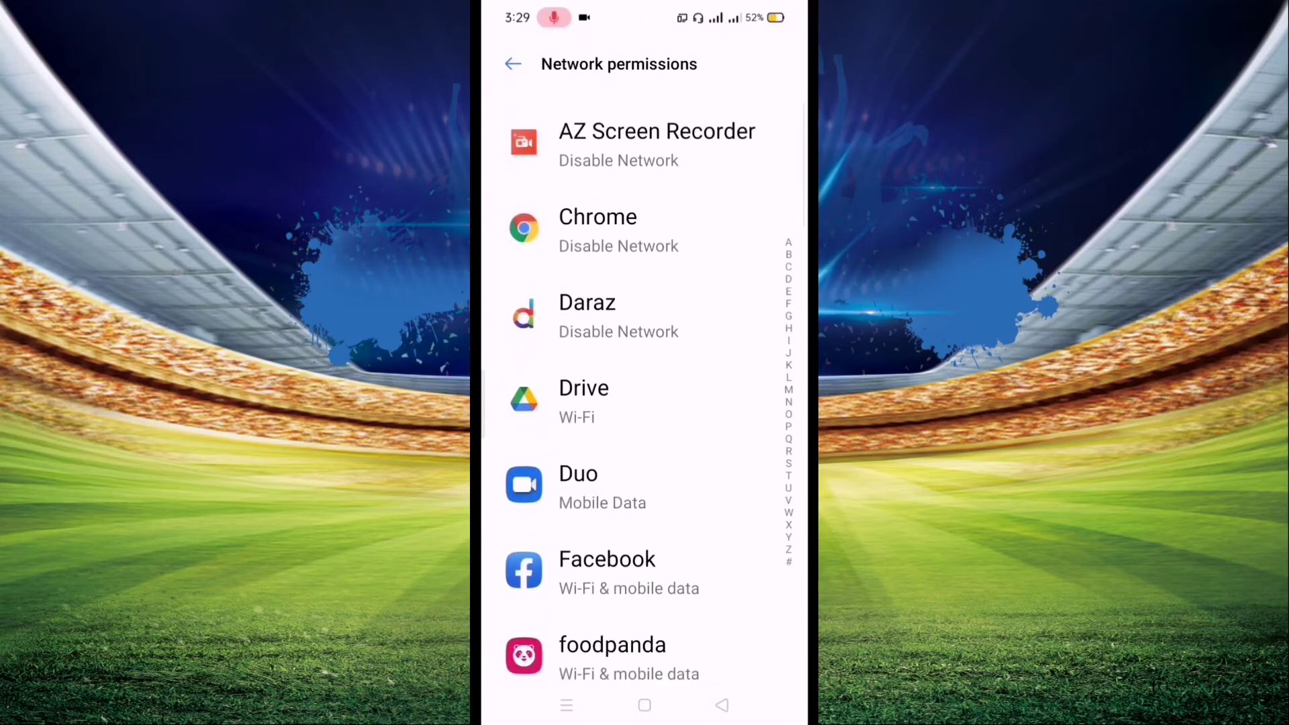
pyautogui.scroll(-2, 644, 403)
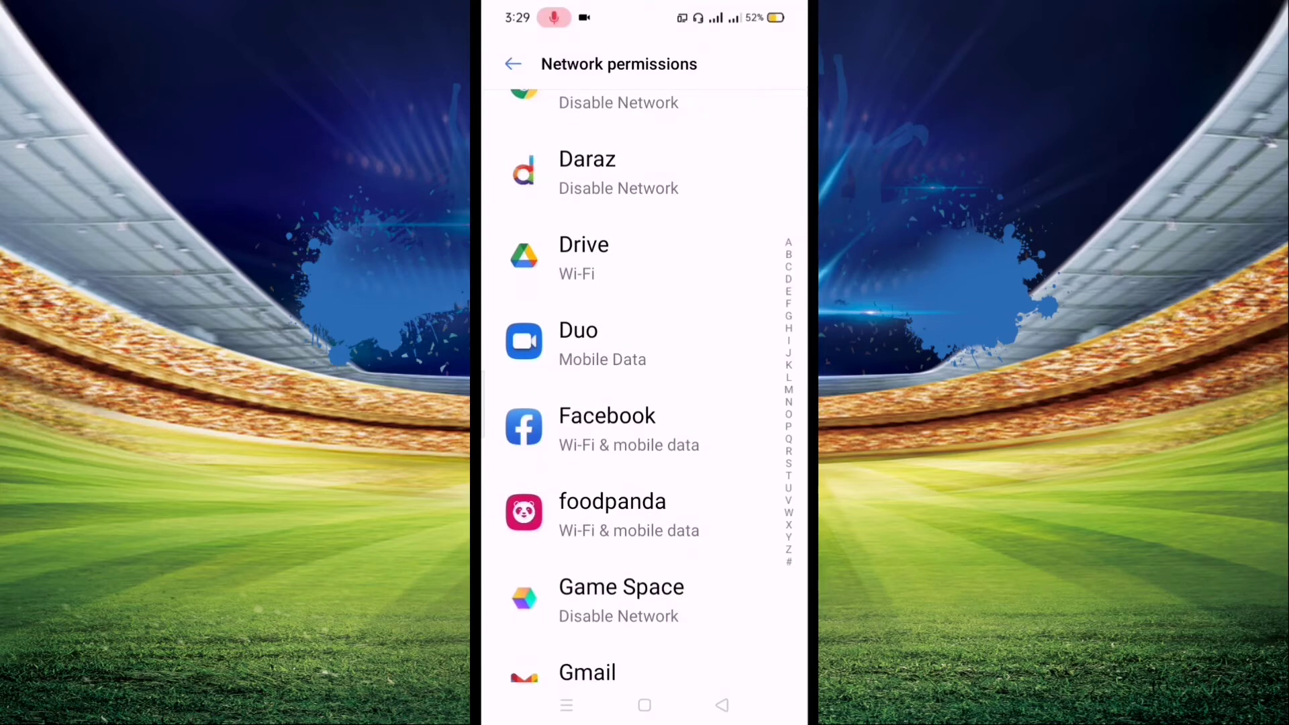
pyautogui.scroll(2, 645, 403)
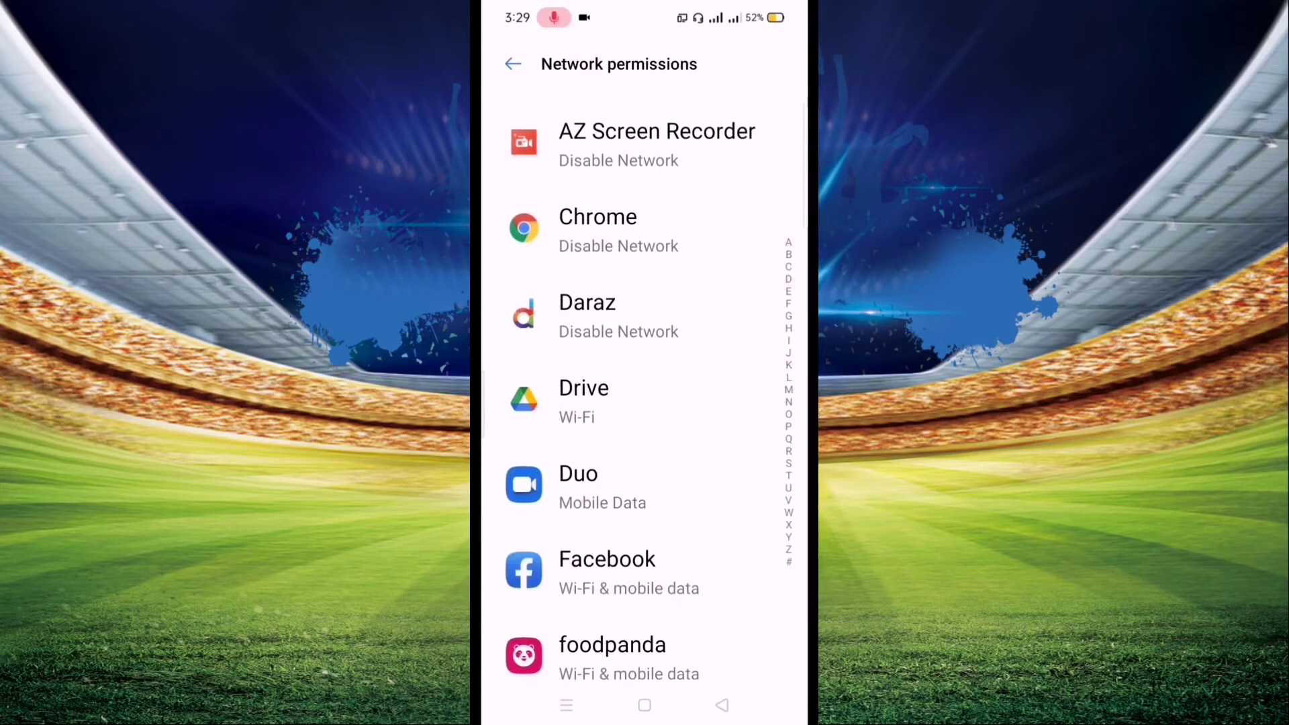
# - Restrict Daraz to Wi-Fi only and Drive to Mobile Data only
pyautogui.click(625, 316)
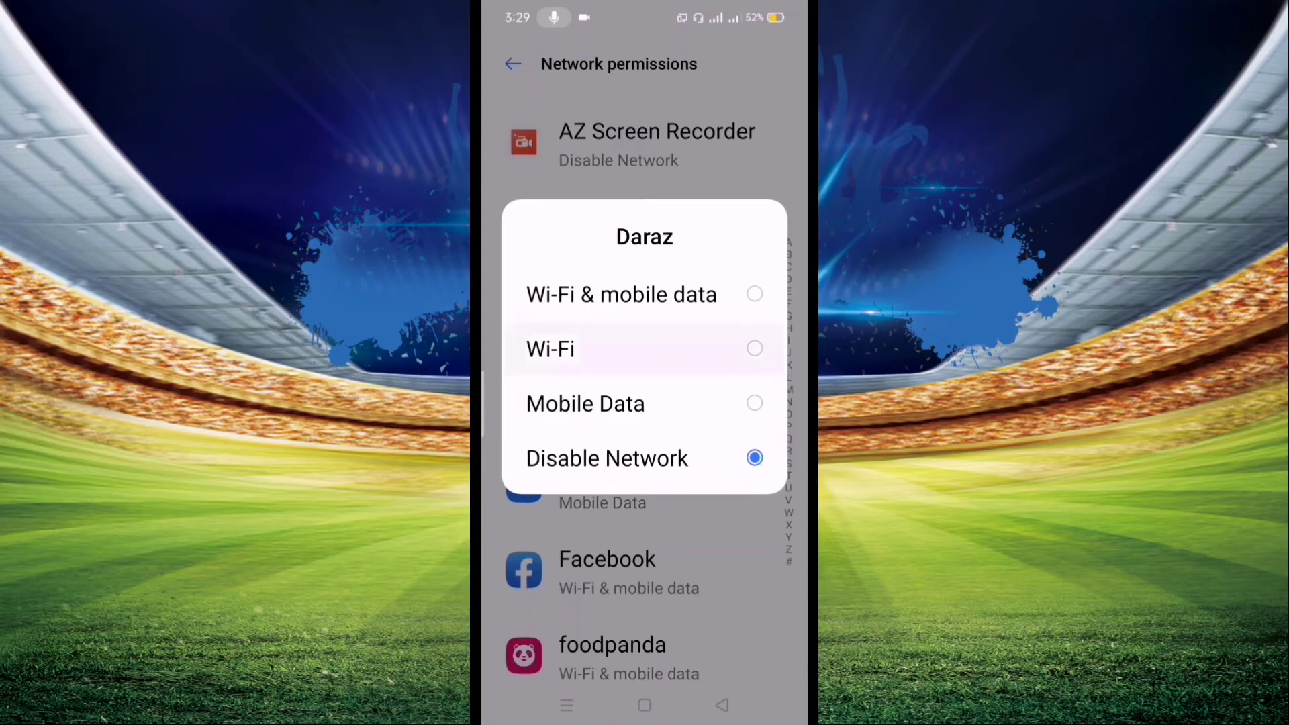
pyautogui.click(645, 349)
pyautogui.scroll(-1, 645, 403)
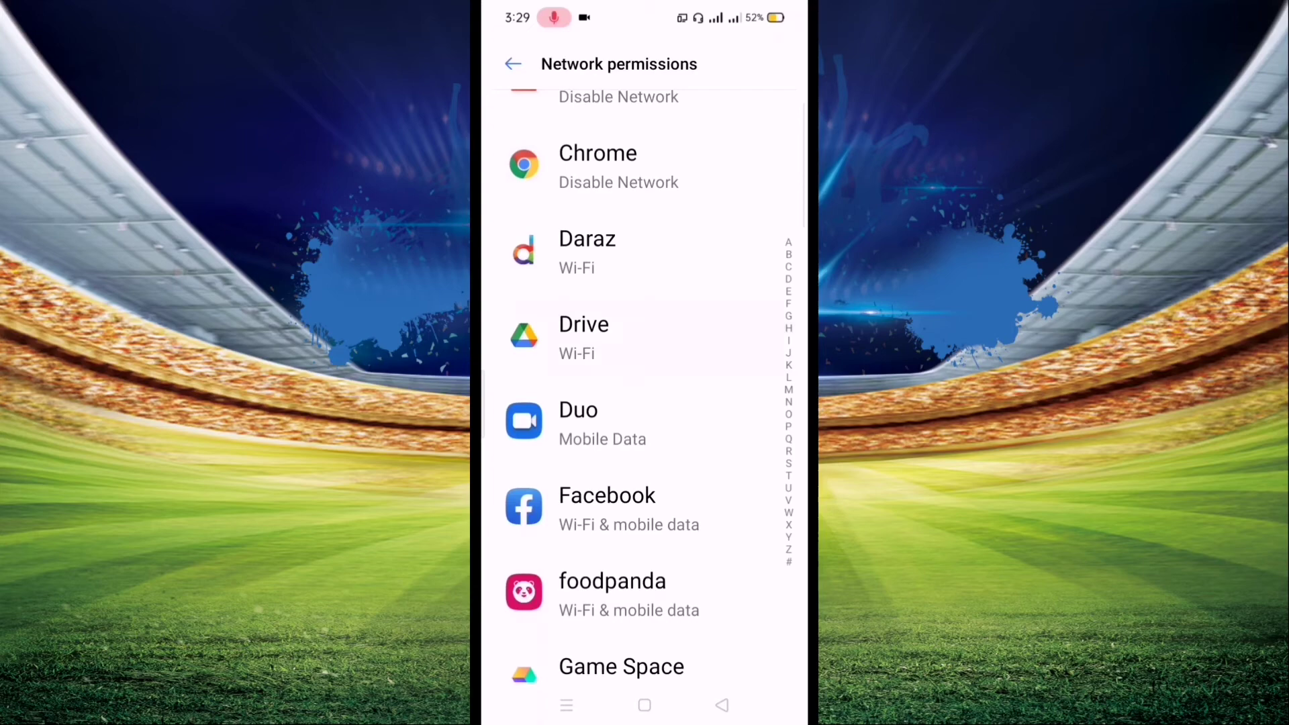
pyautogui.click(624, 337)
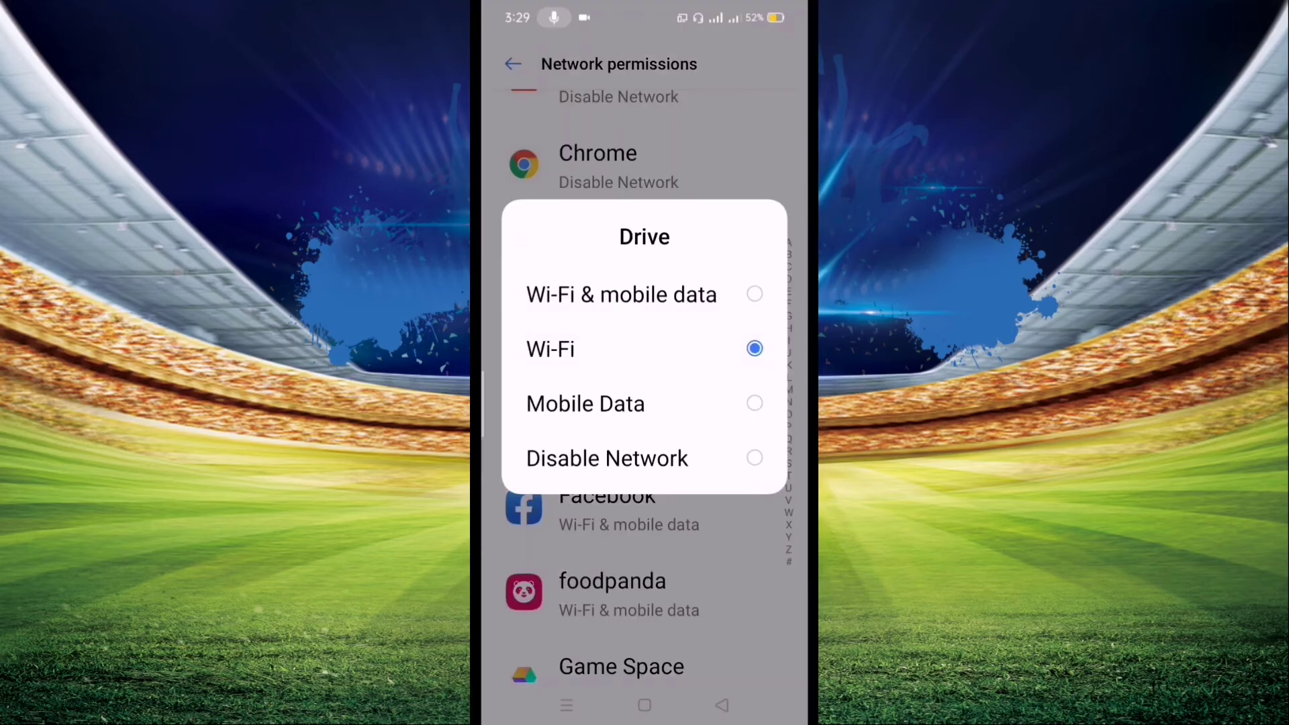
pyautogui.click(645, 404)
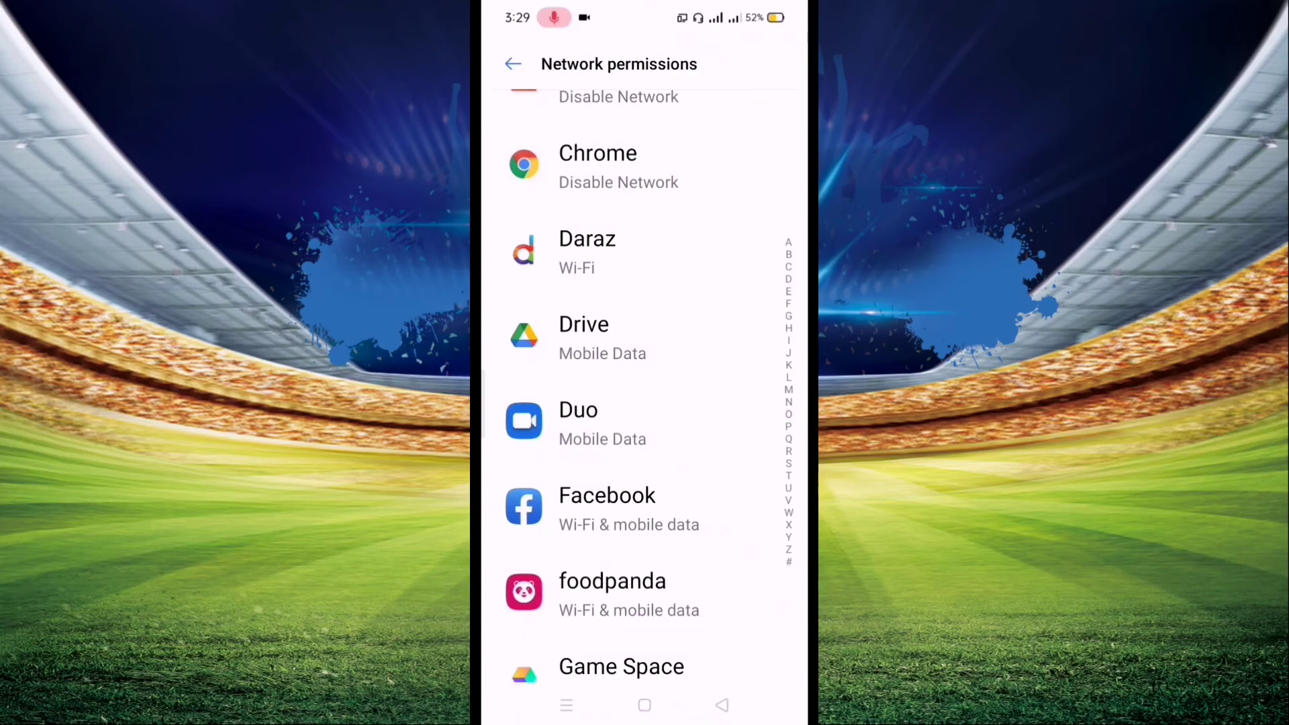
pyautogui.scroll(-1, 645, 403)
pyautogui.click(625, 251)
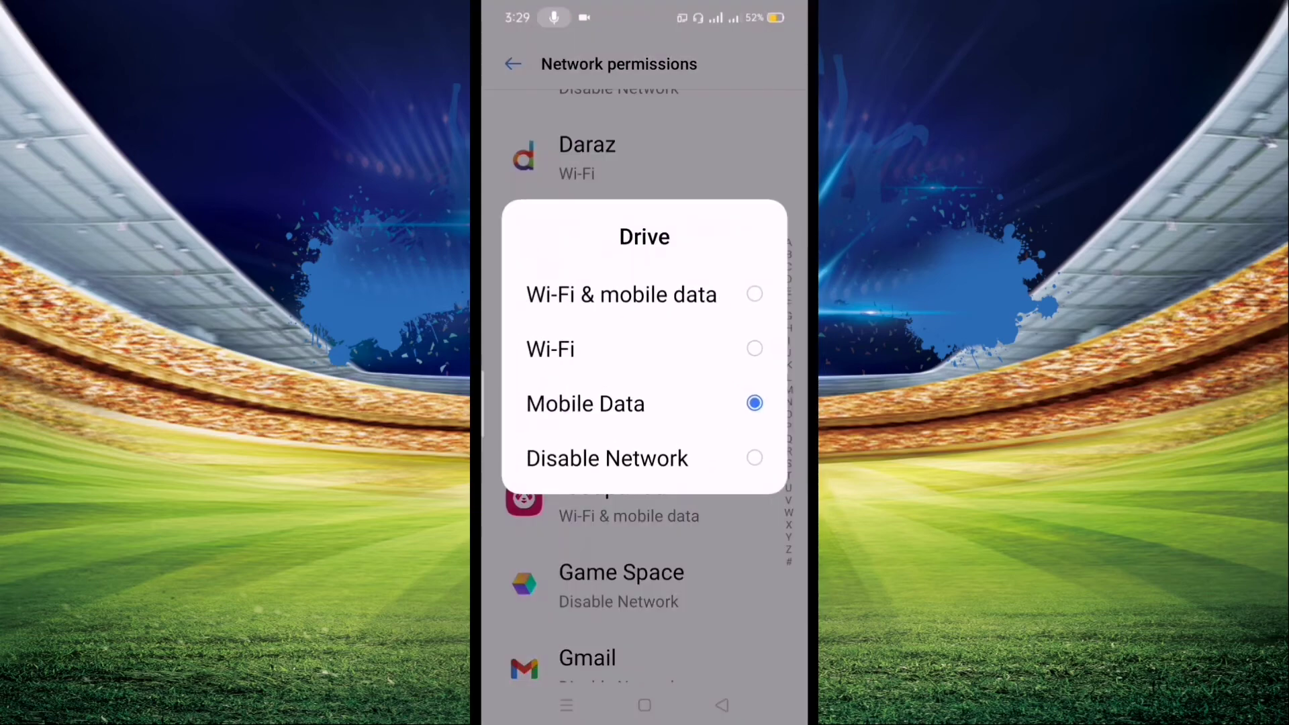
pyautogui.click(644, 605)
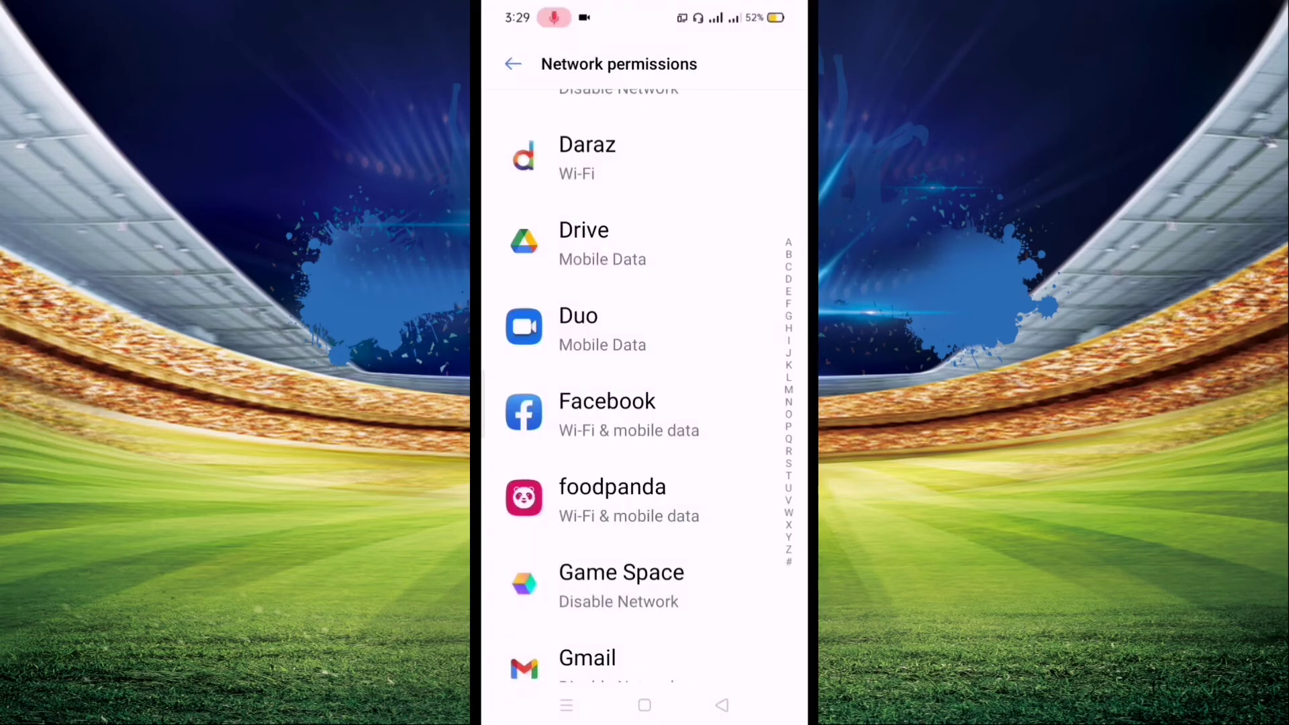
pyautogui.scroll(3, 645, 402)
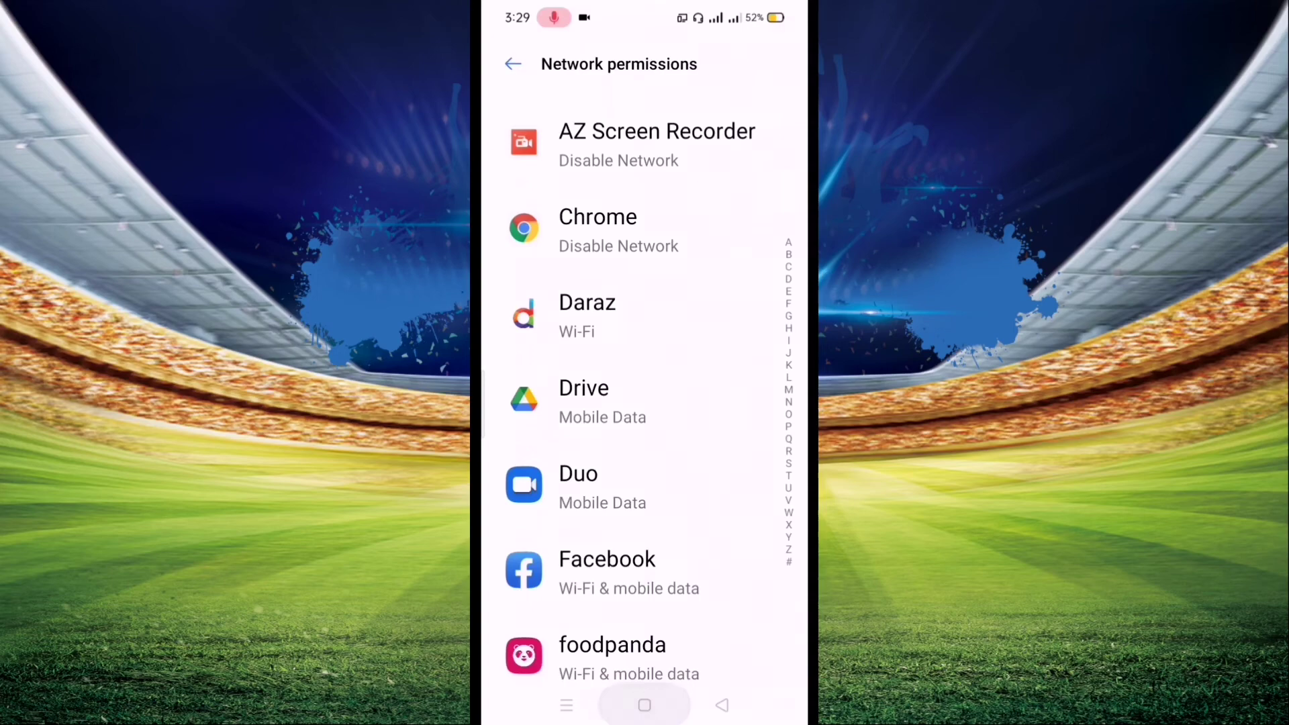
# - From the home screen's quick settings panel, switch airplane mode on and back off
pyautogui.click(645, 705)
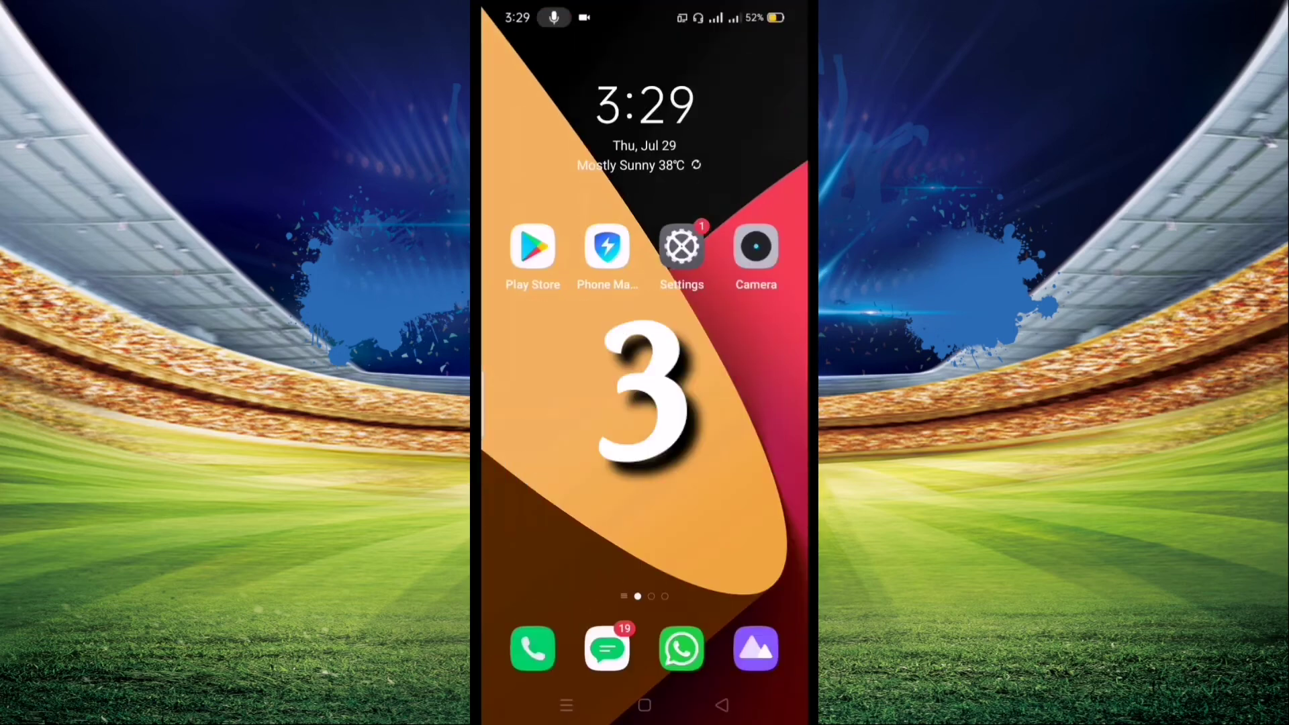
pyautogui.moveTo(644, 10); pyautogui.dragTo(645, 403)
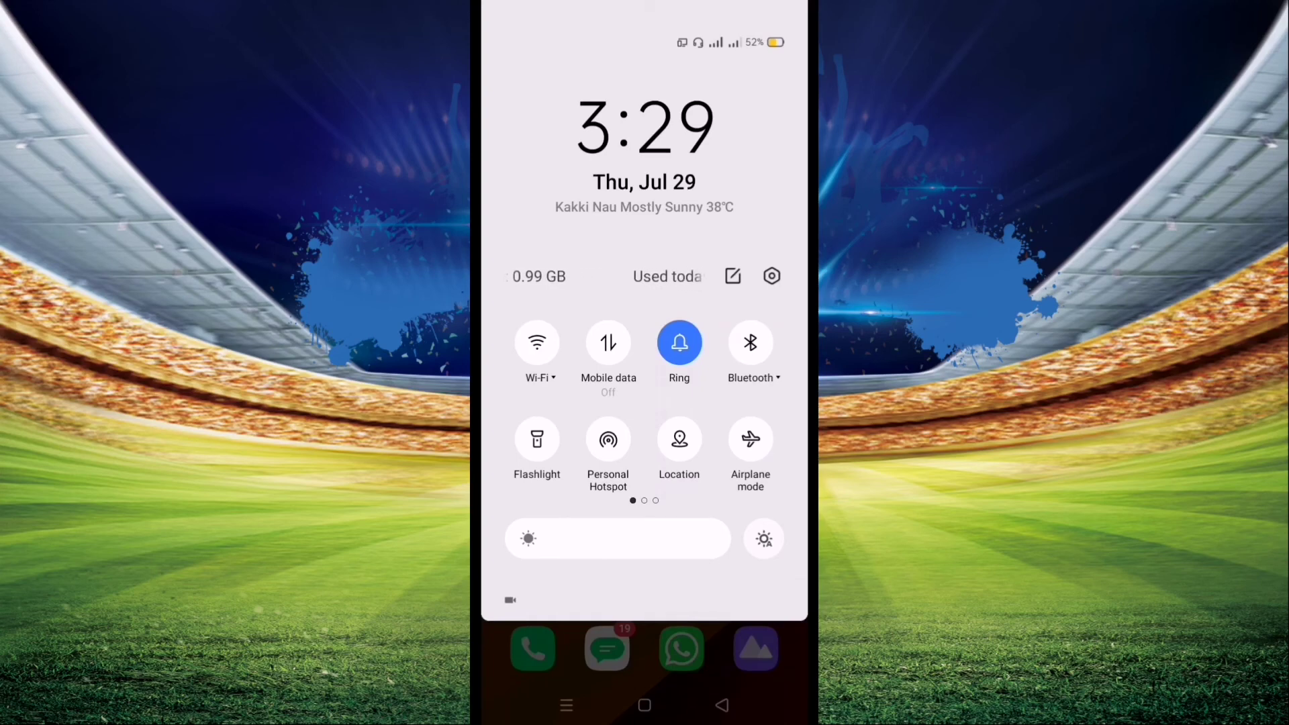
pyautogui.click(750, 439)
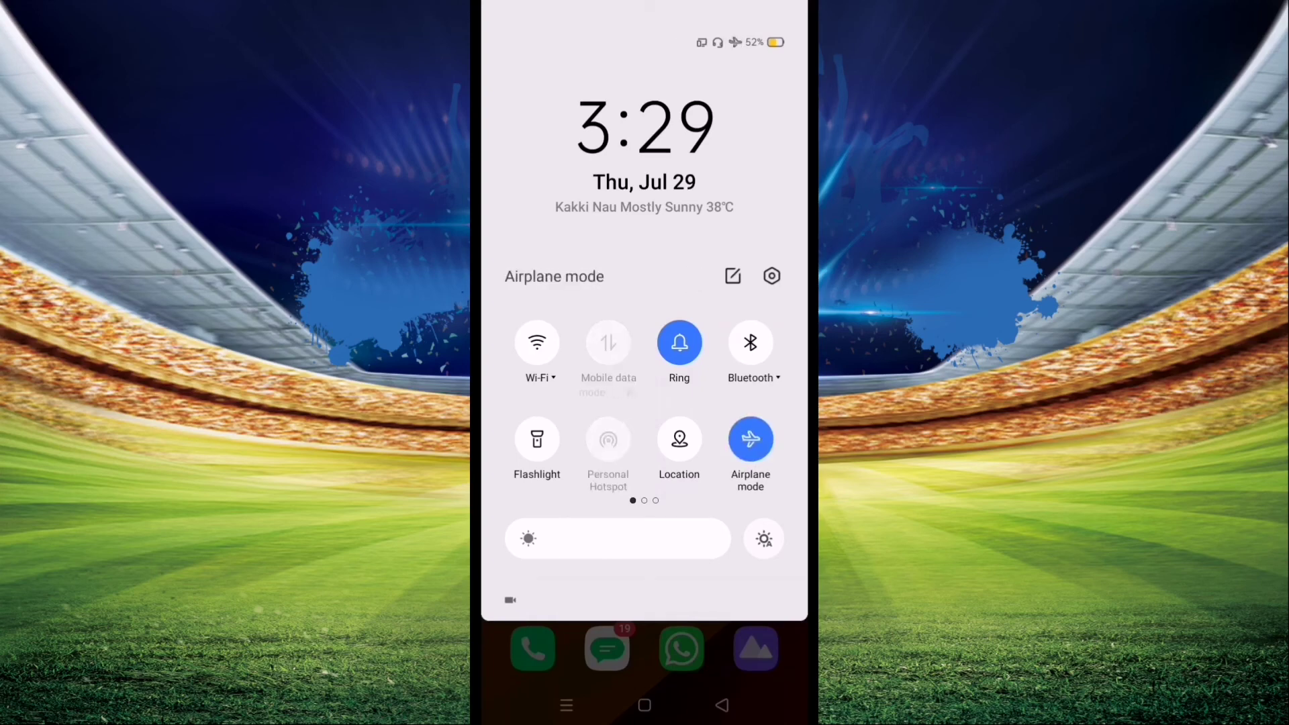
pyautogui.click(751, 439)
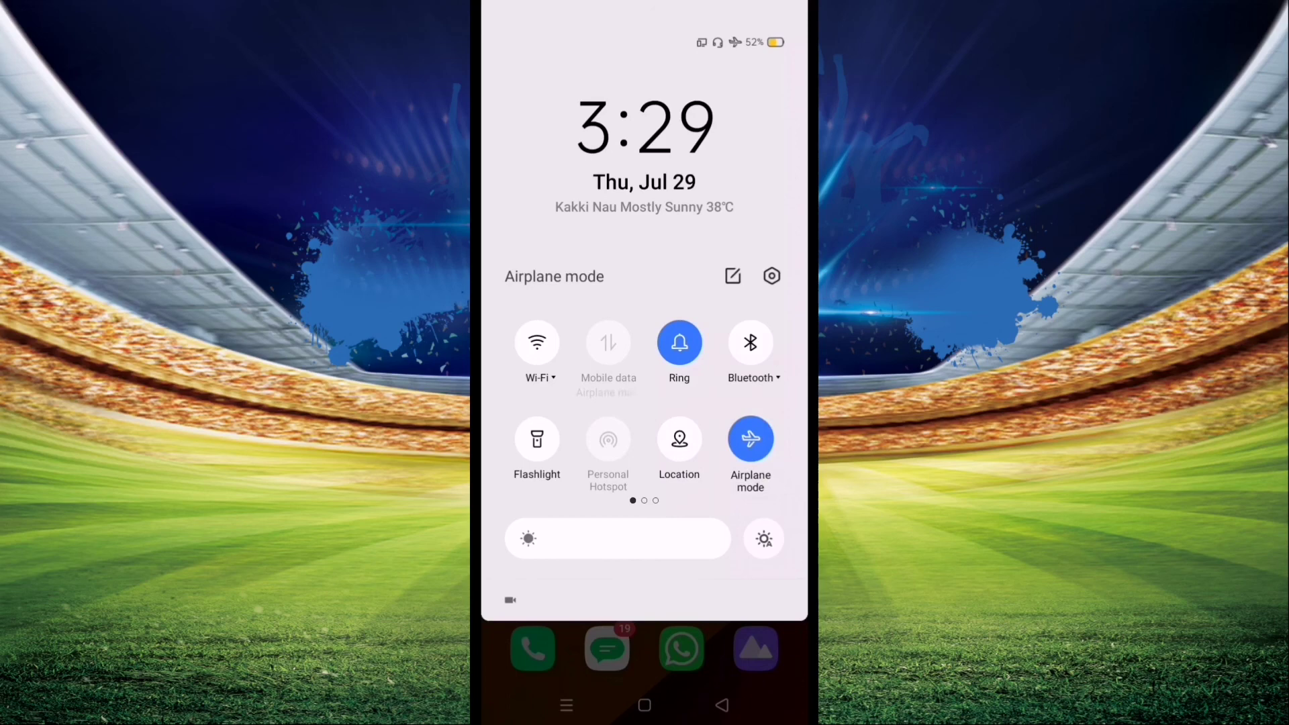